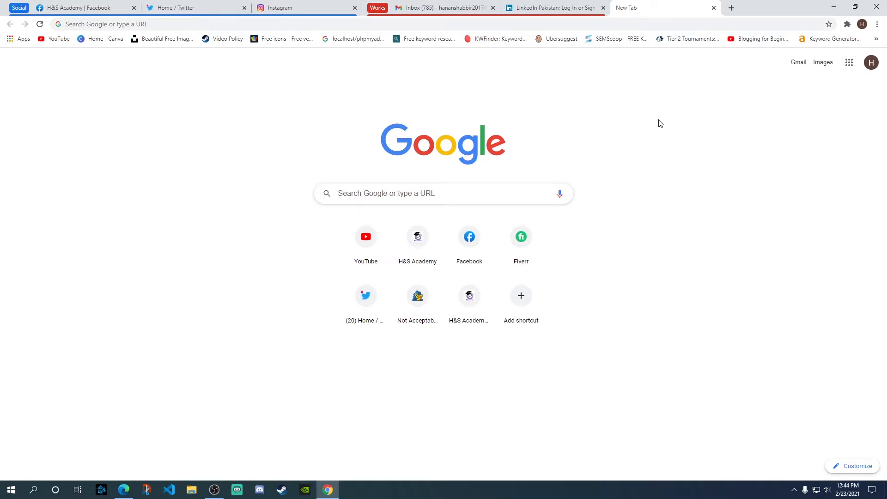
Open the H&S Academy YouTube channel page and pause its featured video.
left_click(612, 25)
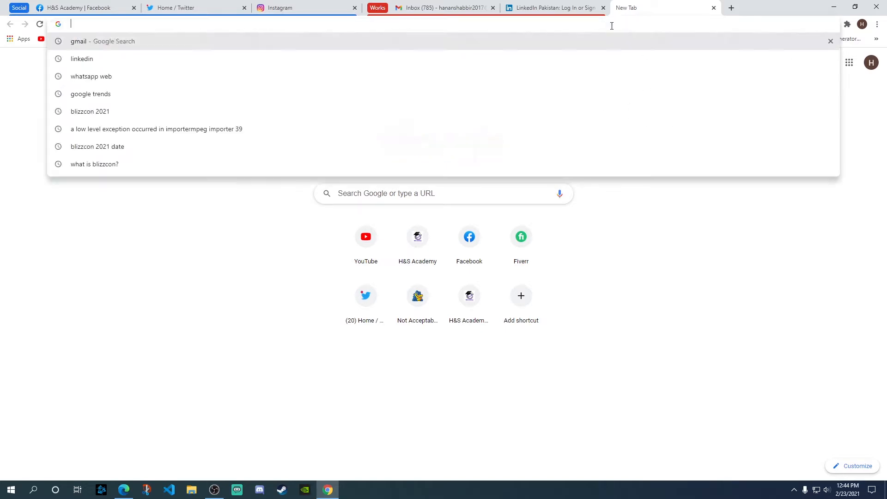
type("you")
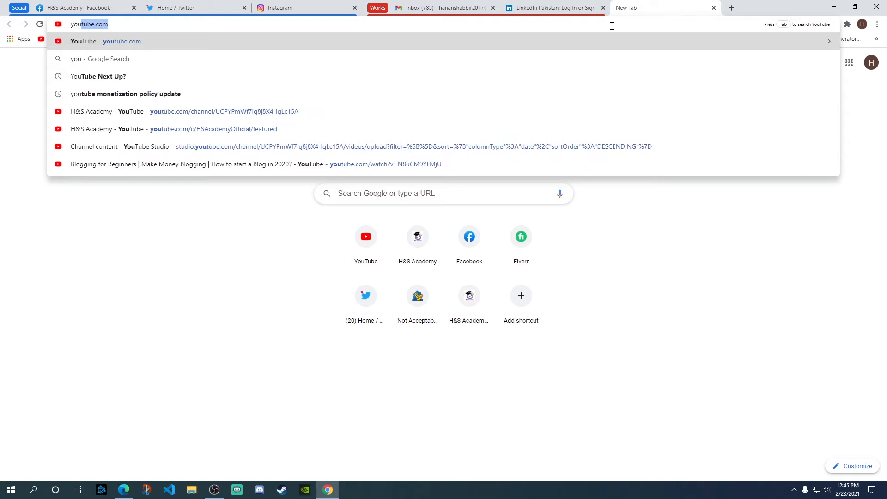
left_click(119, 113)
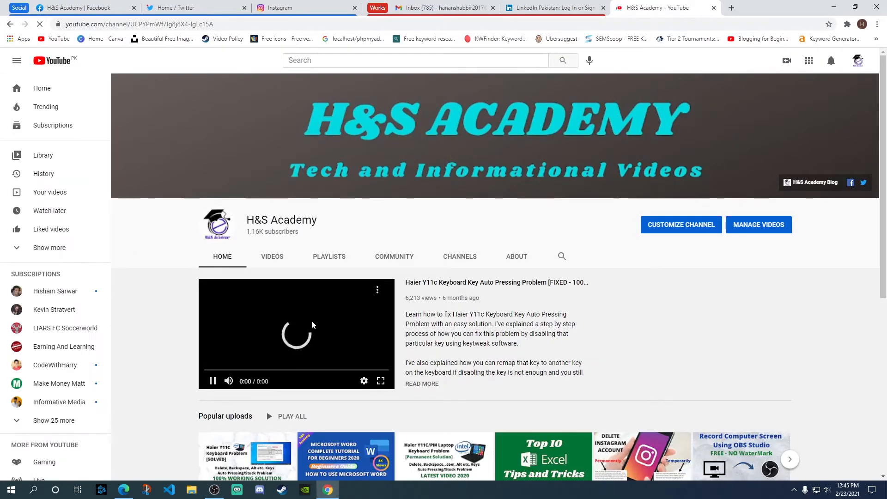
left_click(319, 323)
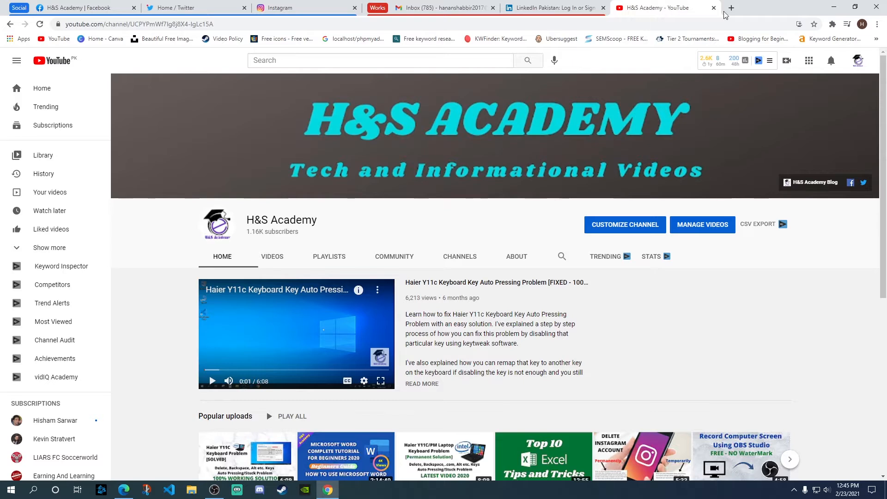
Add the H&S Academy YouTube tab to a new tab group named Youtube and colour the group green.
right_click(661, 12)
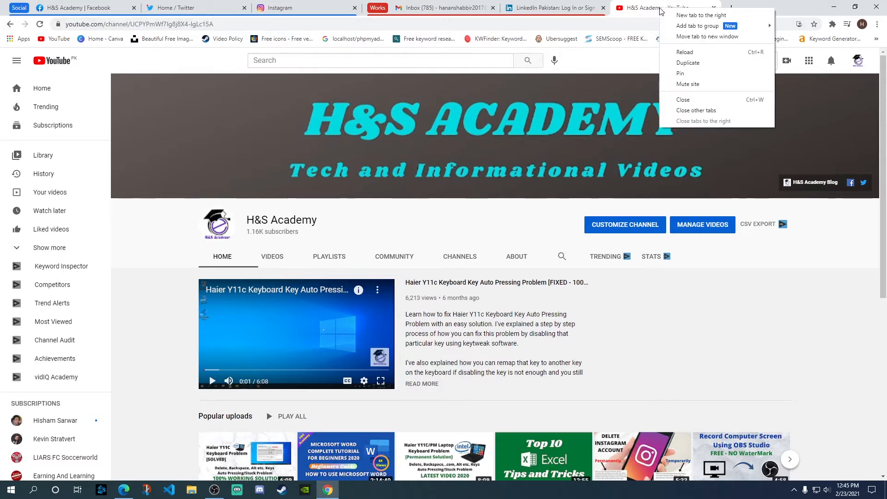
mouse_move(699, 30)
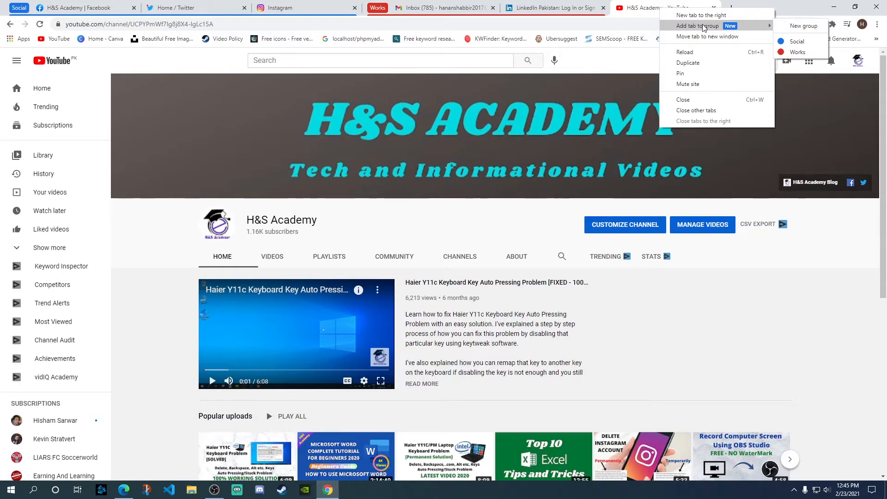
left_click(801, 26)
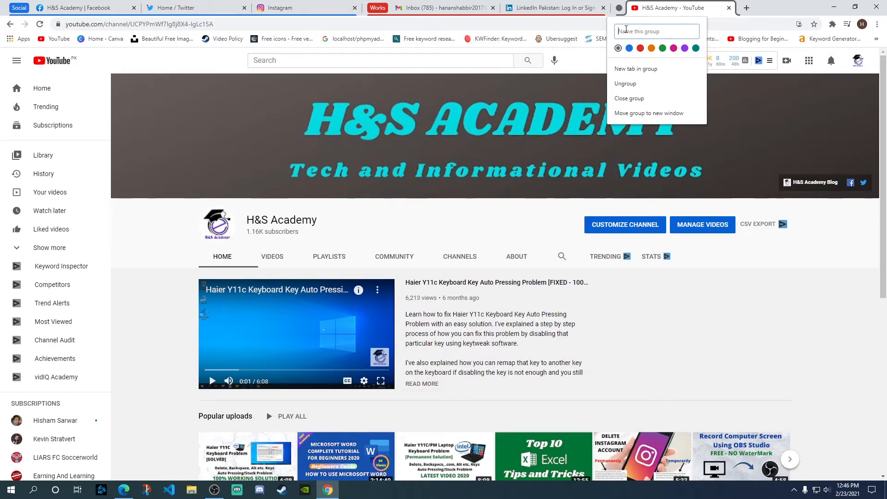
type("Yo")
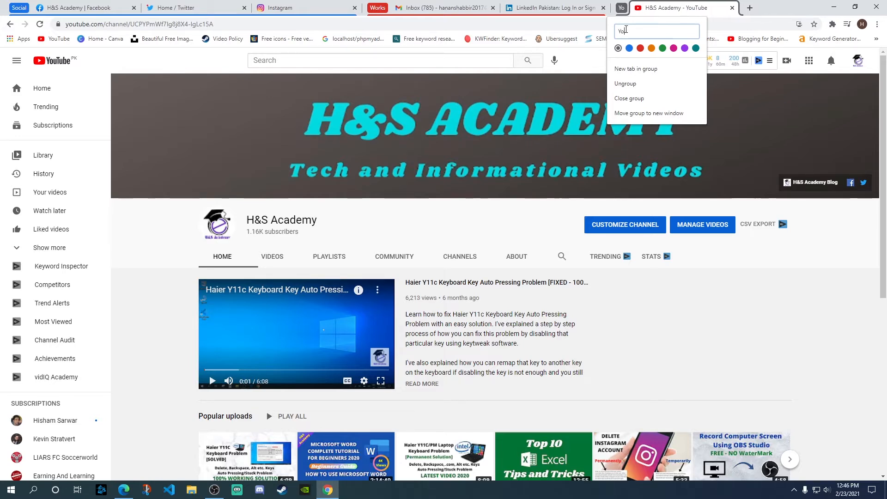
type("utube")
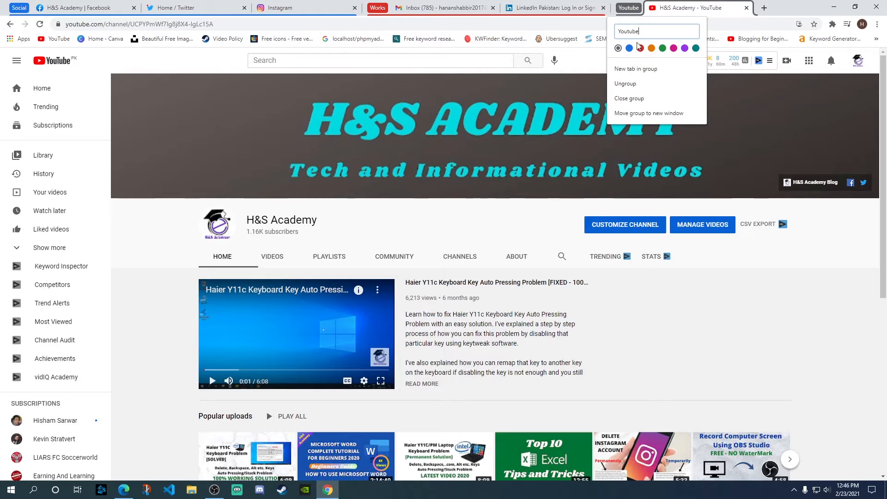
left_click(663, 48)
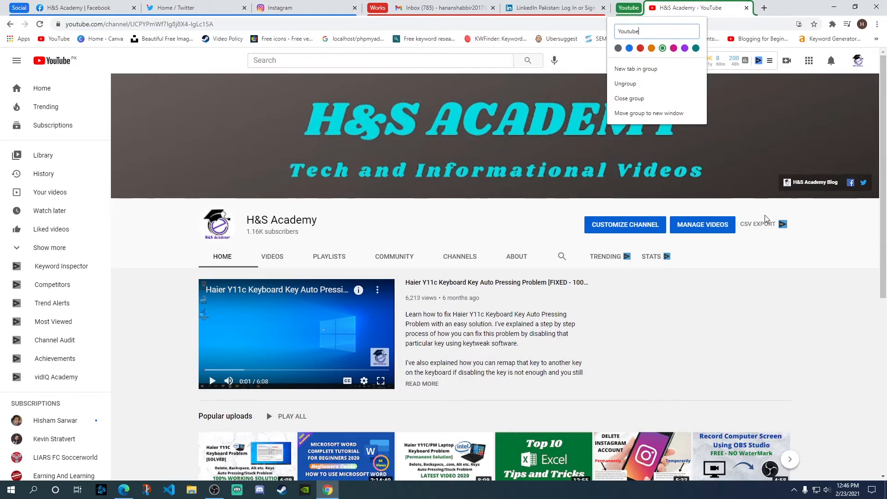
left_click(762, 275)
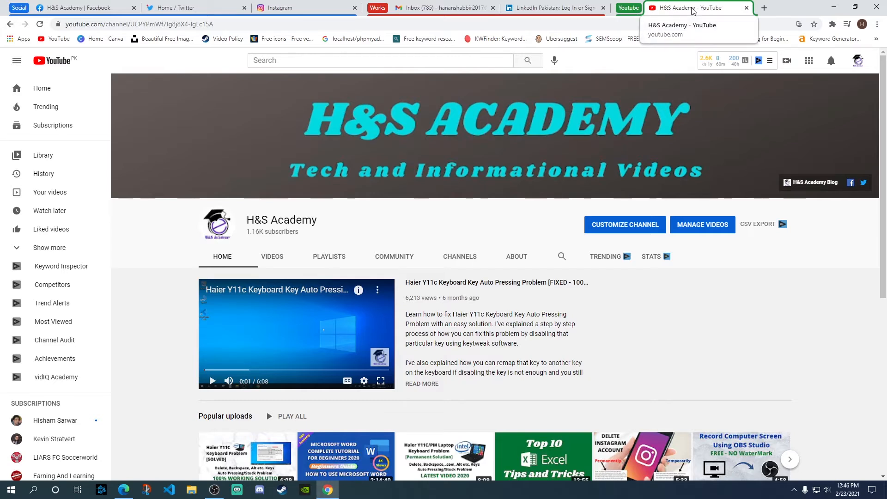
Open a new tab and add it to the existing Social tab group.
left_click(765, 9)
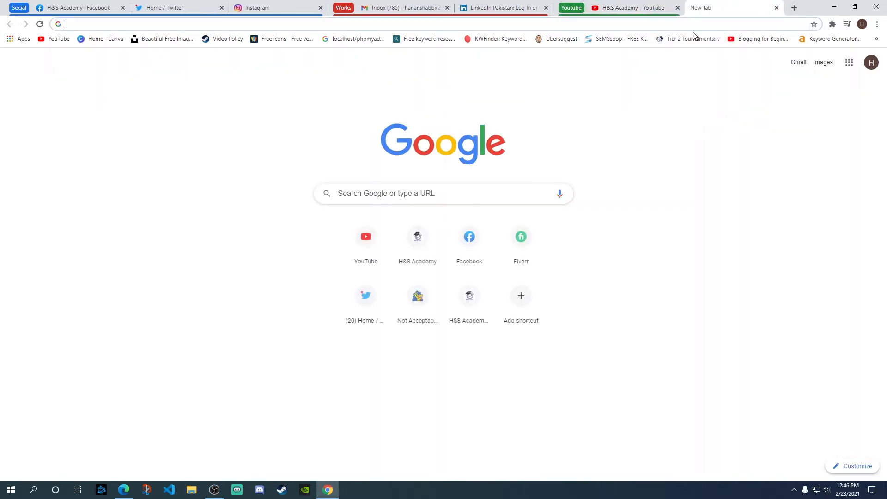
right_click(728, 12)
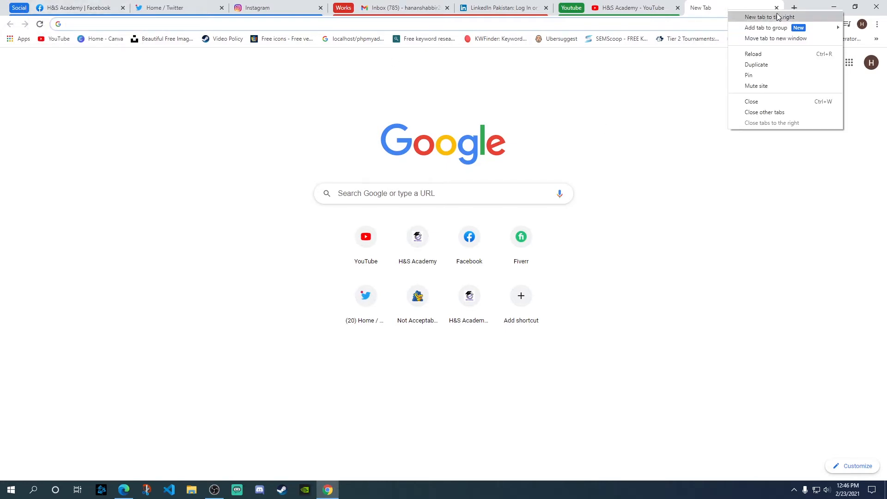
mouse_move(750, 31)
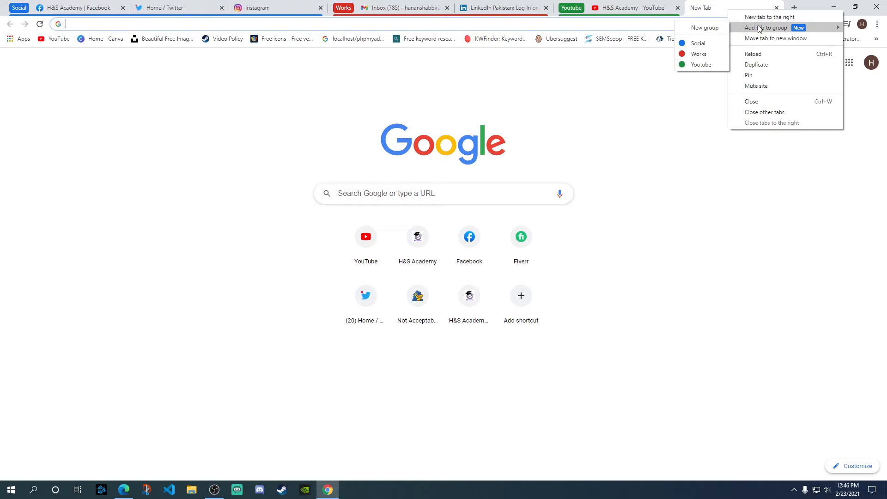
left_click(705, 45)
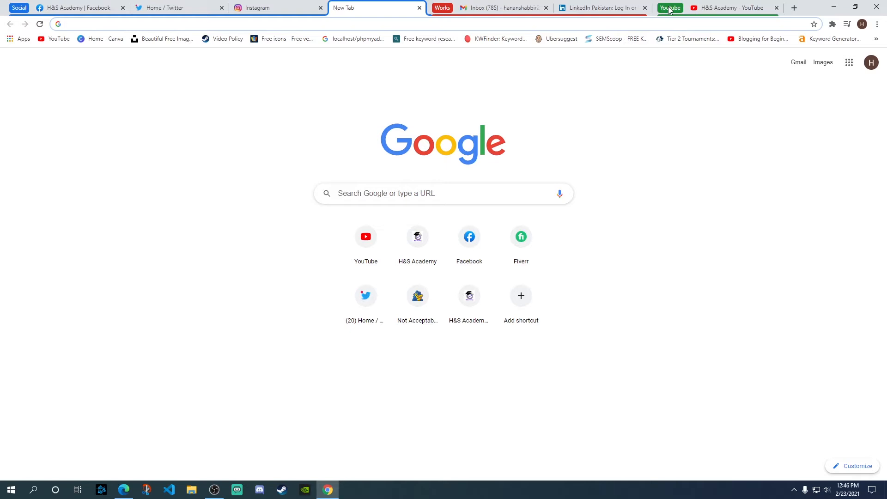
Rename the Works tab group to Work, try orange, pink and purple as its colour, and set it back to red.
left_click(440, 9)
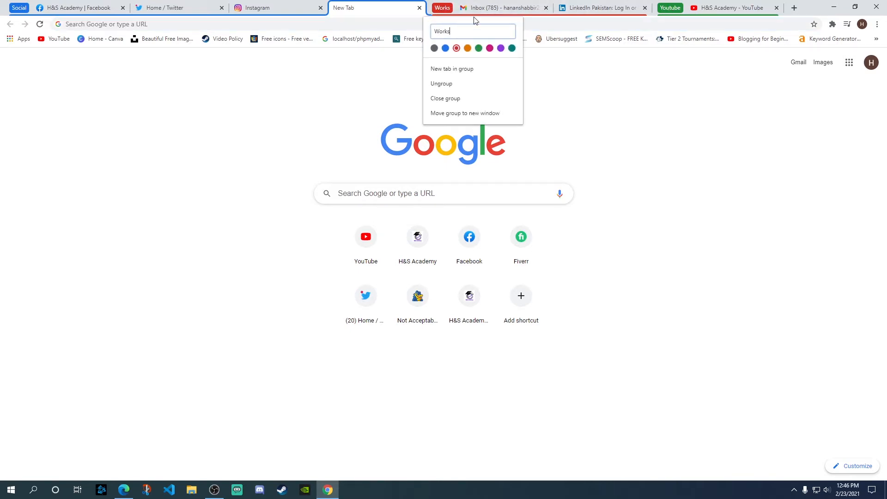
left_click(468, 48)
left_click(490, 48)
left_click(501, 48)
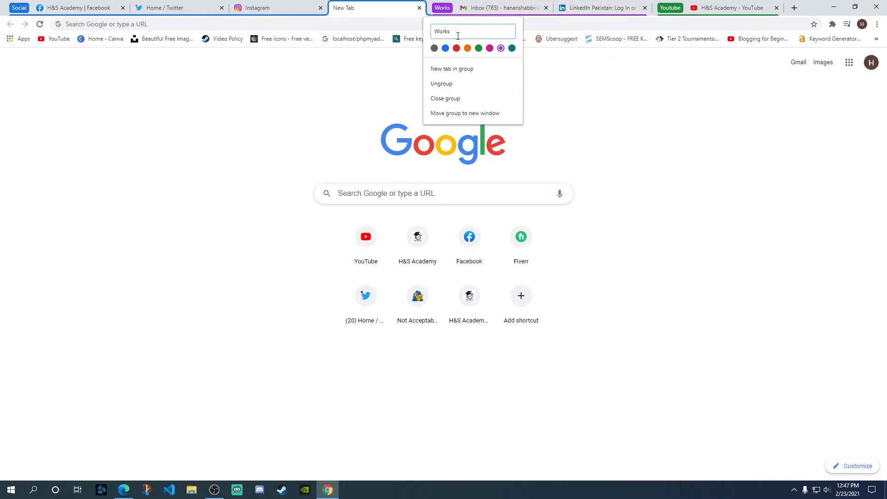
key("BackSpace")
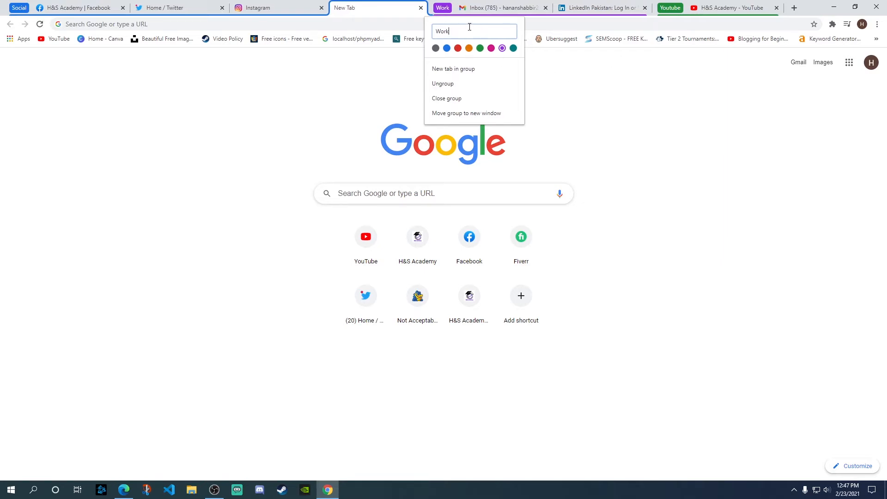
left_click(458, 48)
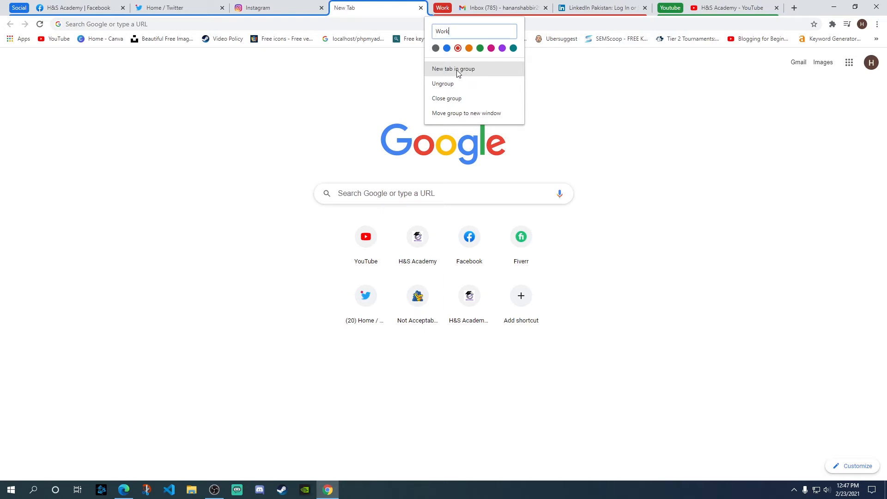
Add a new tab inside the Work group, and review the group's remaining options without applying any.
left_click(462, 72)
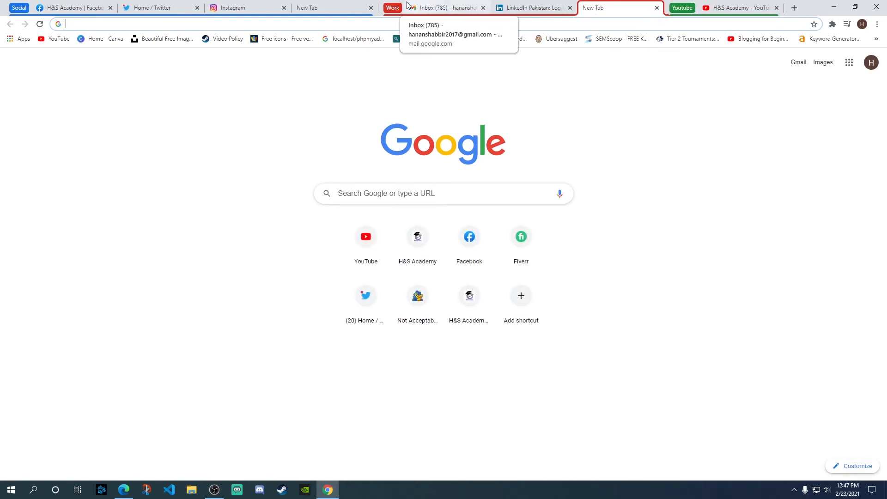
left_click(392, 8)
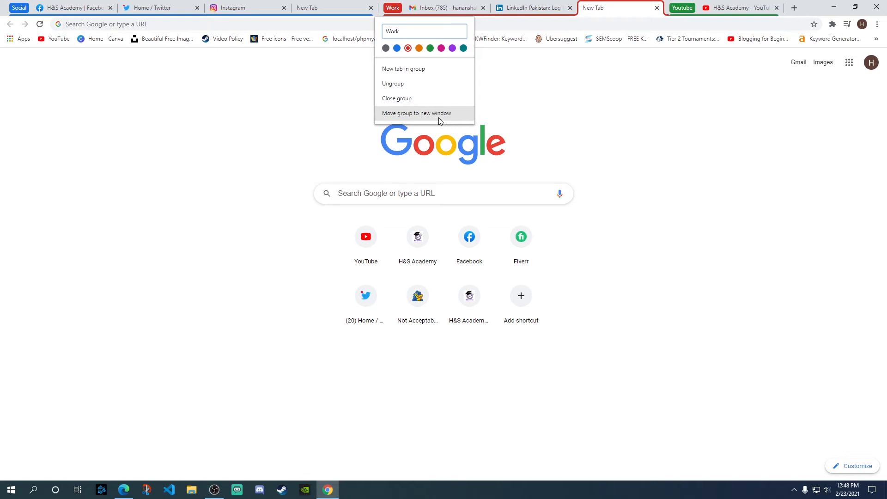
left_click(562, 101)
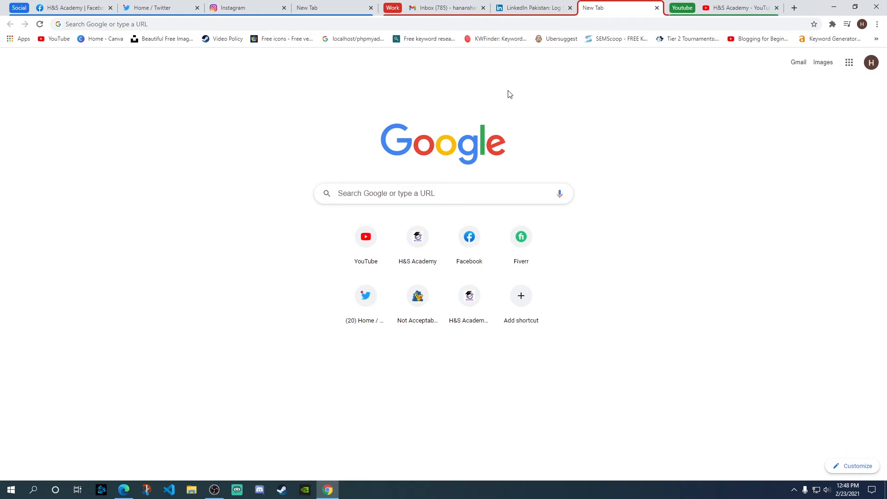
Collapse the Social and Work tab groups and expand them again.
left_click(19, 8)
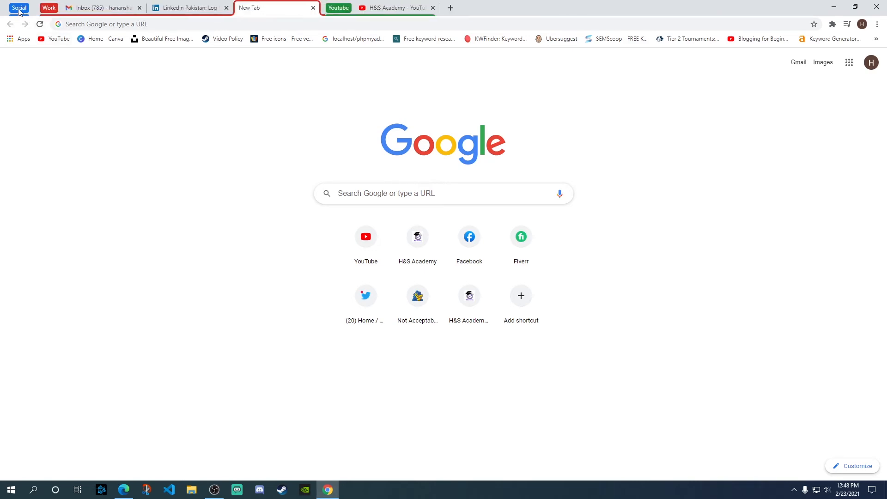
left_click(47, 8)
left_click(47, 8)
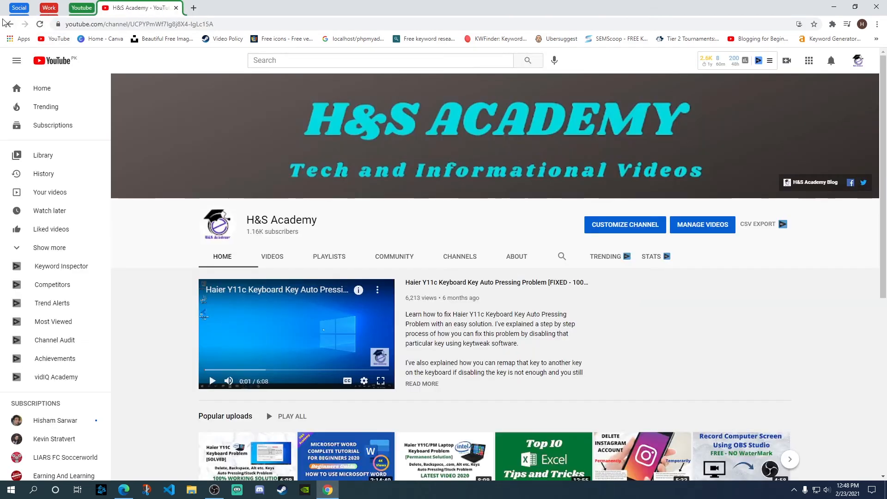
left_click(46, 8)
left_click(19, 8)
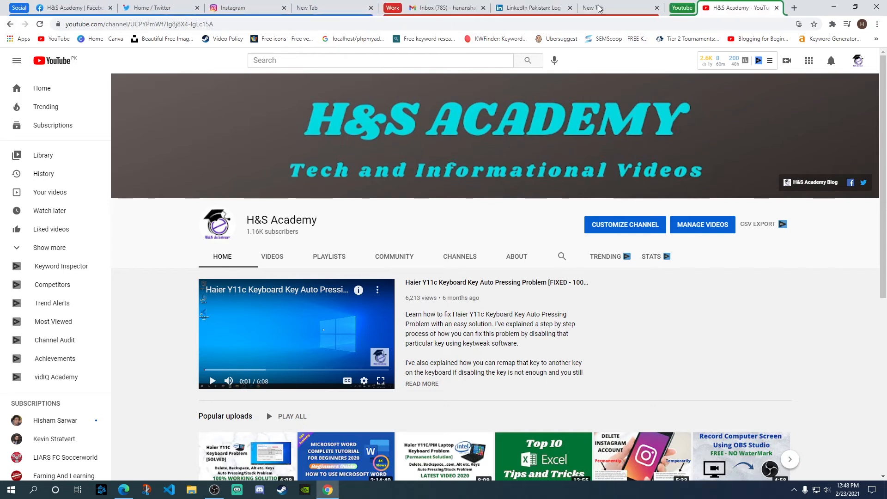
left_click(18, 9)
left_click(49, 8)
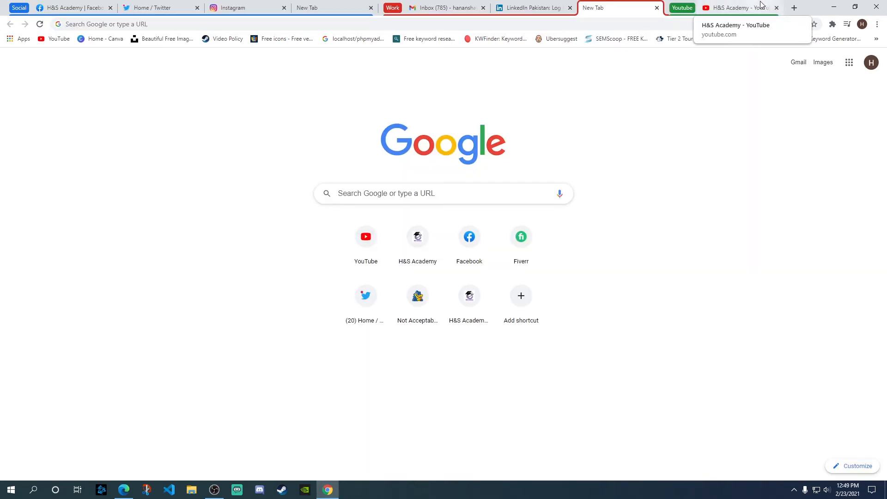
Open a new ungrouped tab, and move the LinkedIn tab from the Work group to the Social group.
left_click(793, 8)
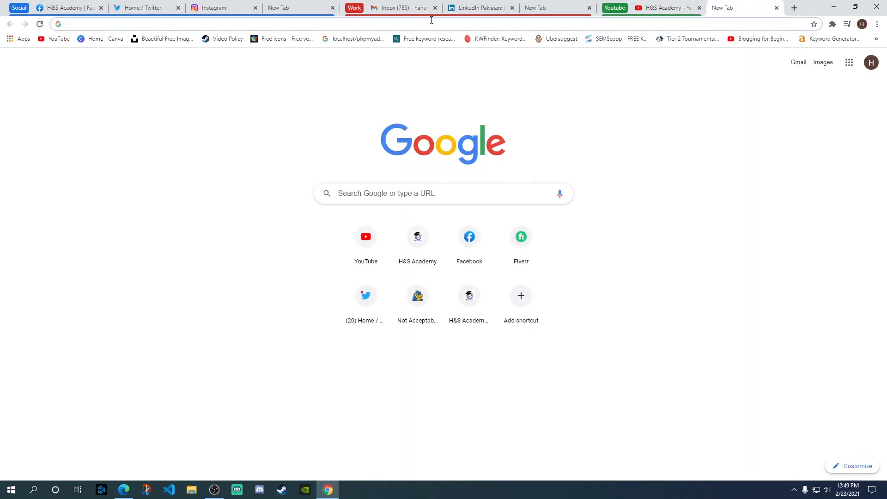
left_click(491, 6)
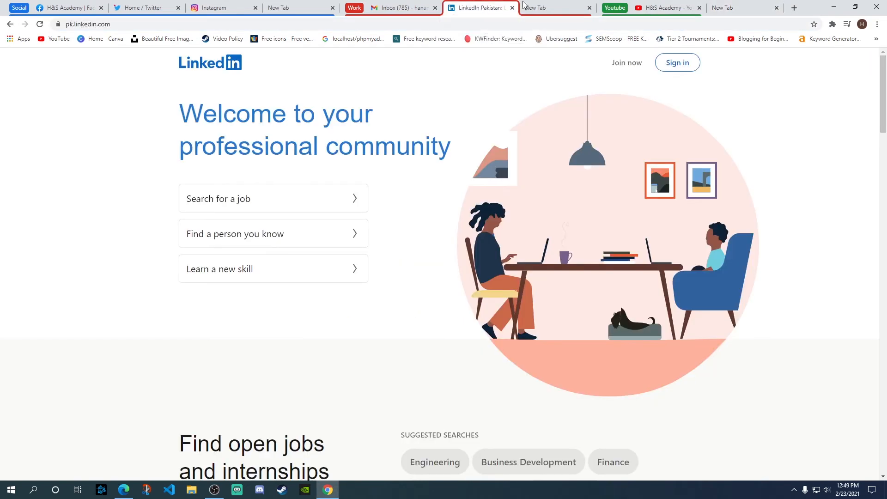
right_click(483, 7)
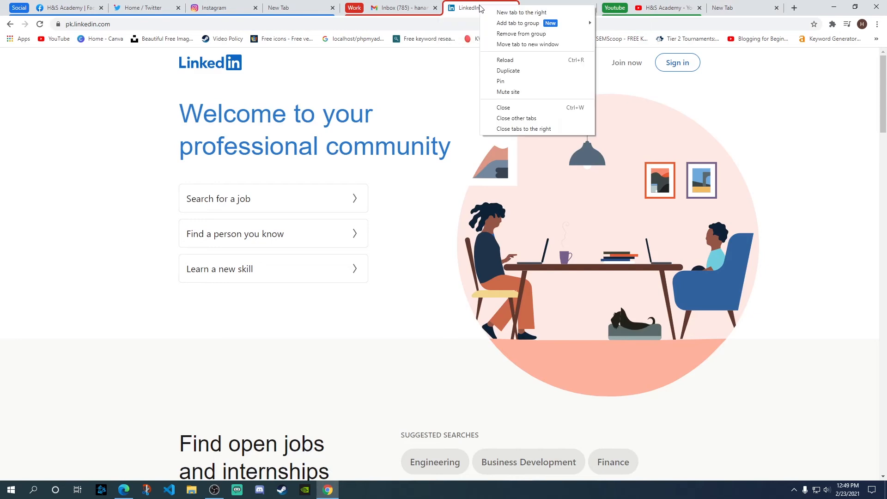
mouse_move(502, 24)
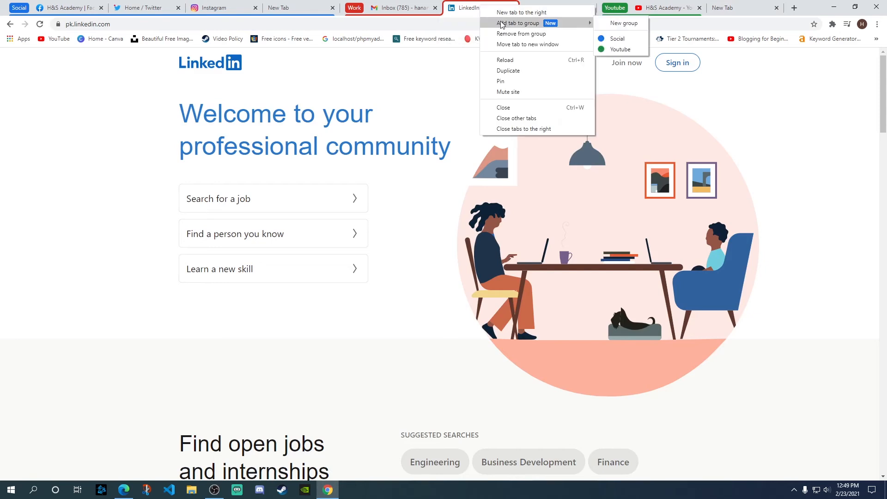
left_click(615, 39)
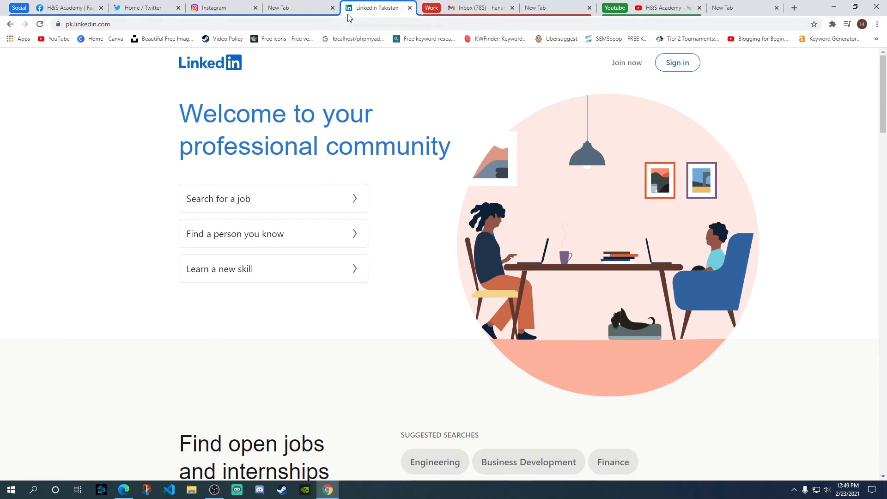
Move the LinkedIn tab into the Work group, over to Social beside Instagram, and back into Work after the Gmail tab.
left_click_drag(377, 8, 445, 3)
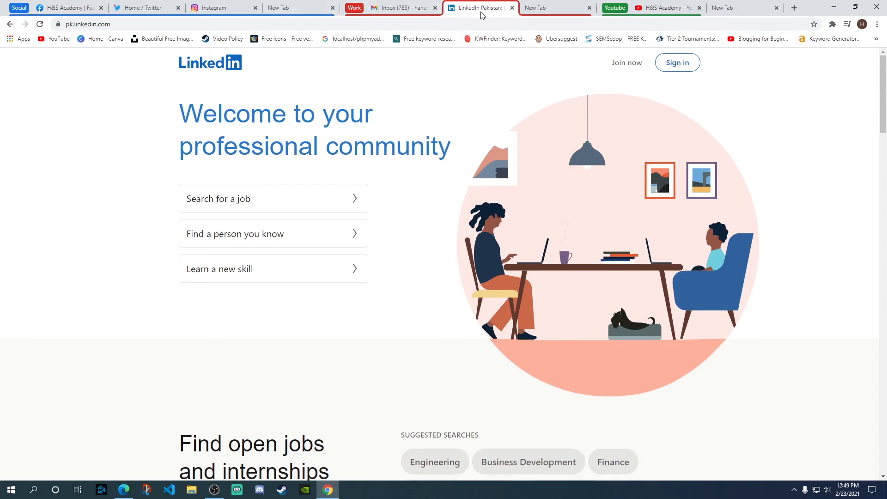
left_click_drag(481, 14, 290, 14)
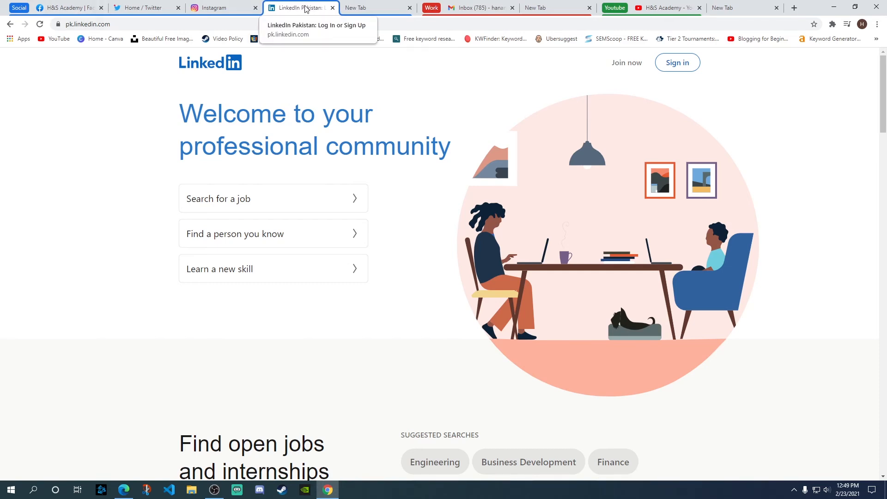
left_click_drag(305, 8, 475, 4)
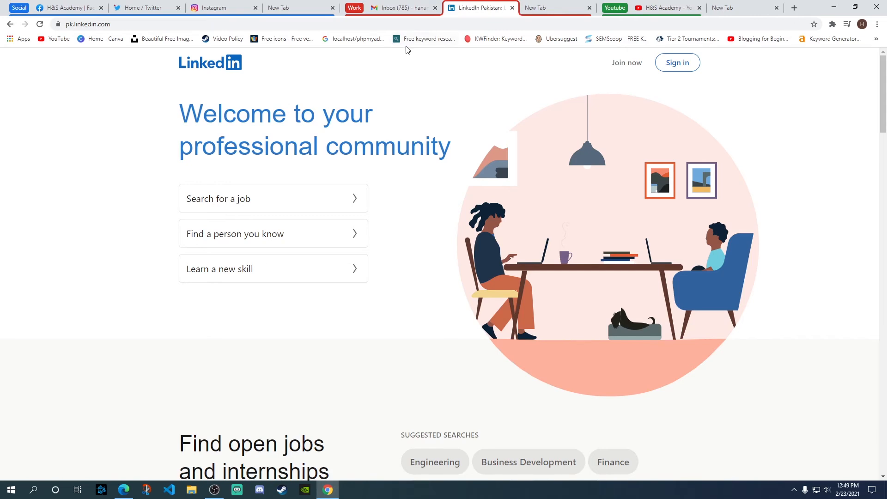
Collapse the Social and Work tab groups and switch to the ungrouped new tab.
left_click(18, 10)
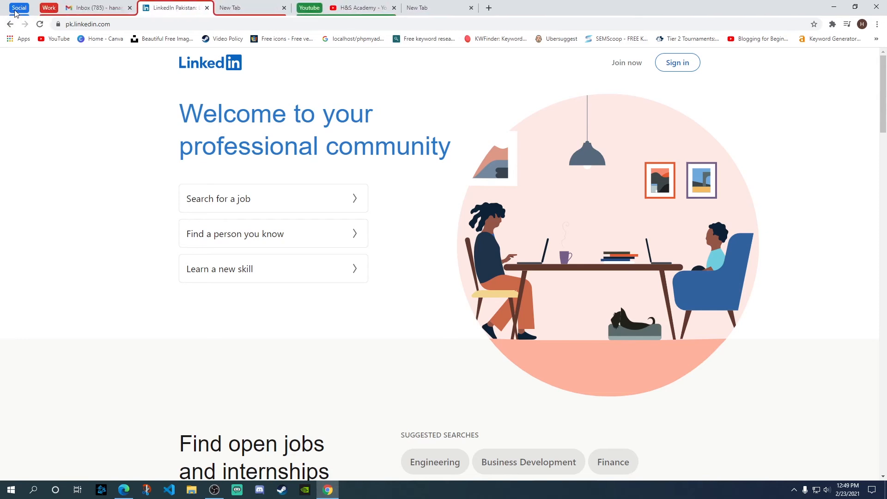
left_click(46, 10)
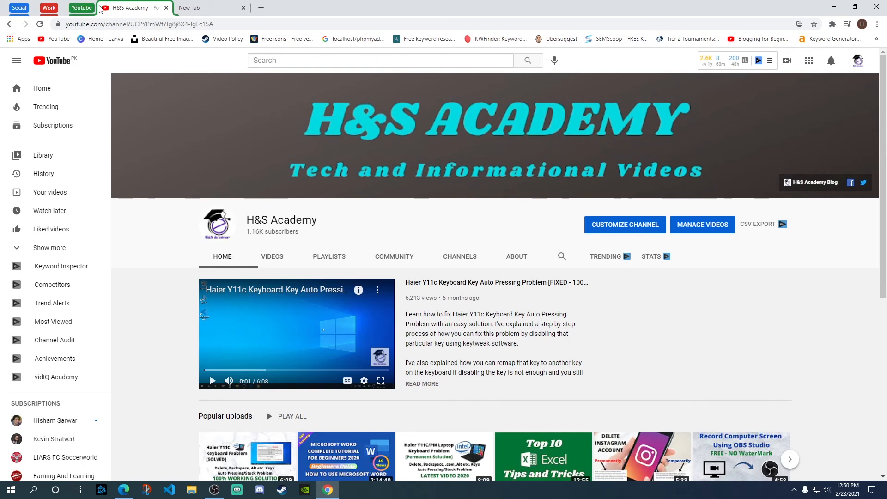
left_click(218, 7)
left_click(591, 113)
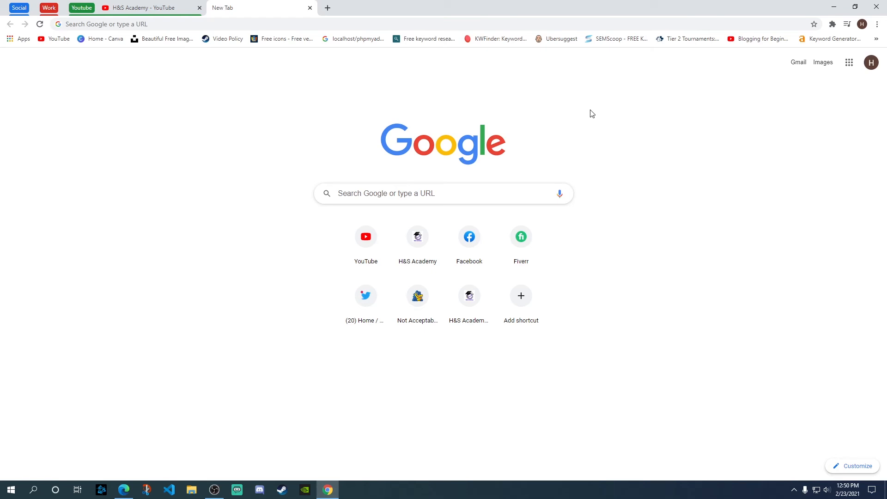
Set the browser's On startup setting to Continue where you left off.
left_click(877, 24)
left_click(777, 188)
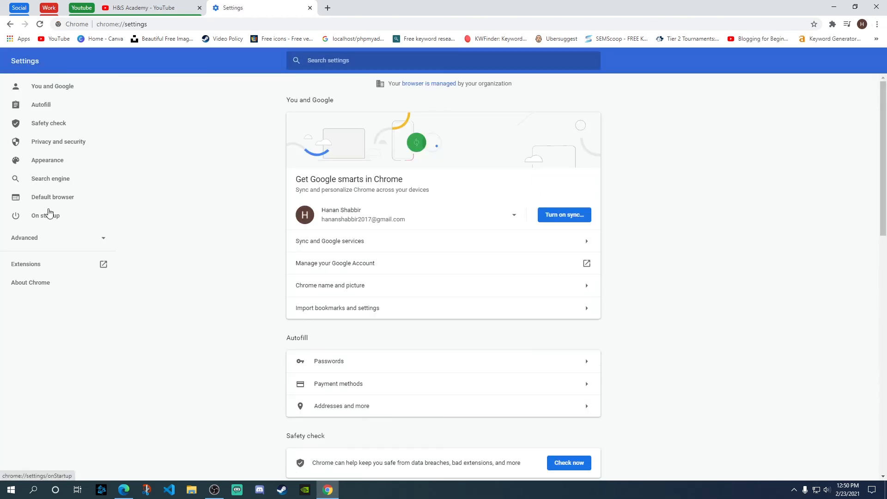
left_click(49, 214)
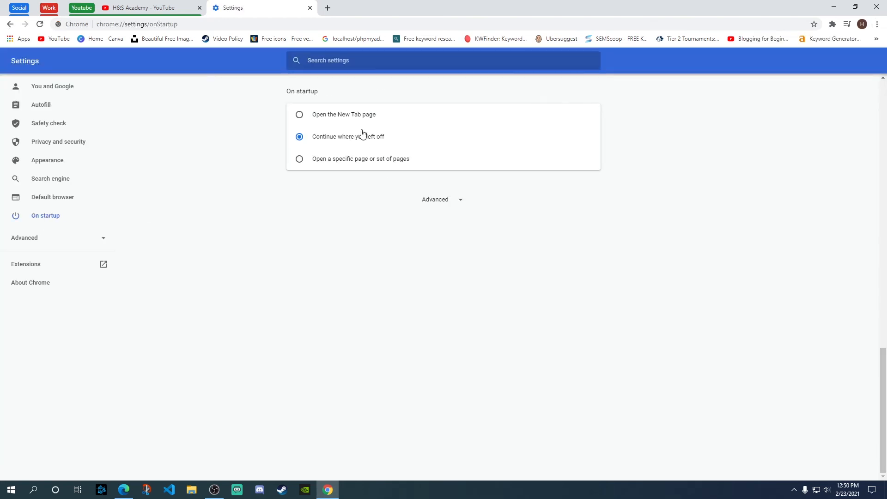
left_click(329, 121)
left_click(328, 138)
Open a new tab and close the Settings tab.
left_click(328, 8)
left_click(309, 14)
left_click(310, 9)
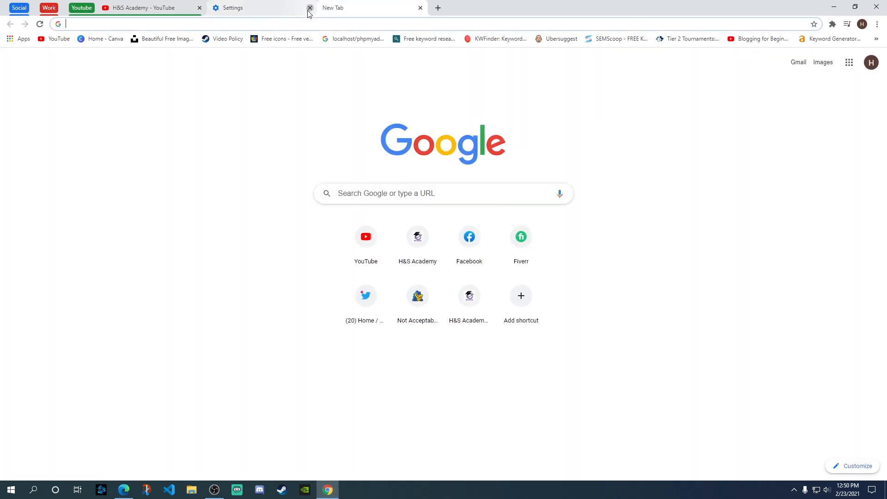